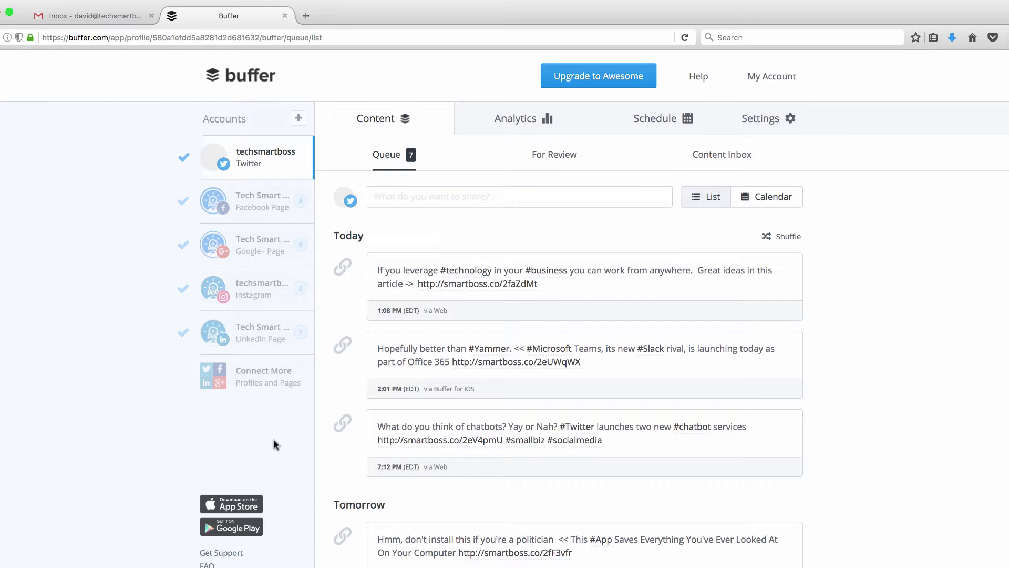
- Glance at recent-post analytics, then view the Twitter profile's three daily posting times
left_click(527, 126)
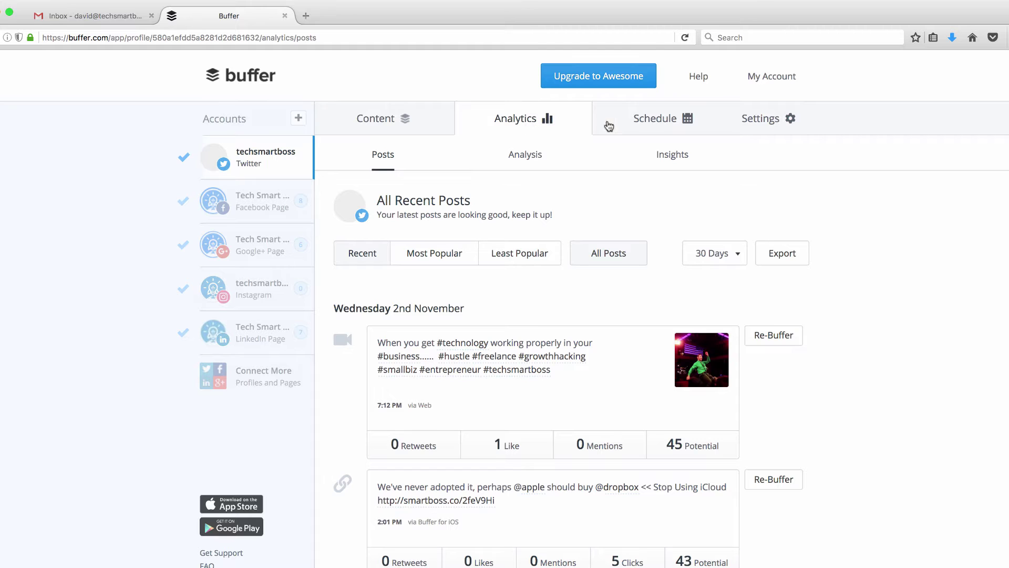
left_click(660, 123)
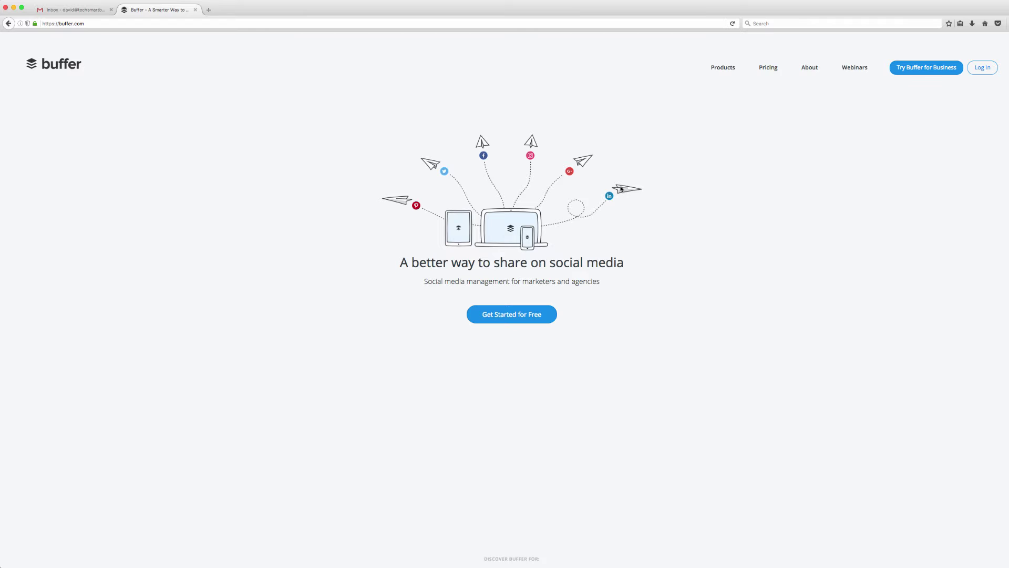
- Open Buffer's pricing page listing the Free, Awesome and team plans
left_click(769, 69)
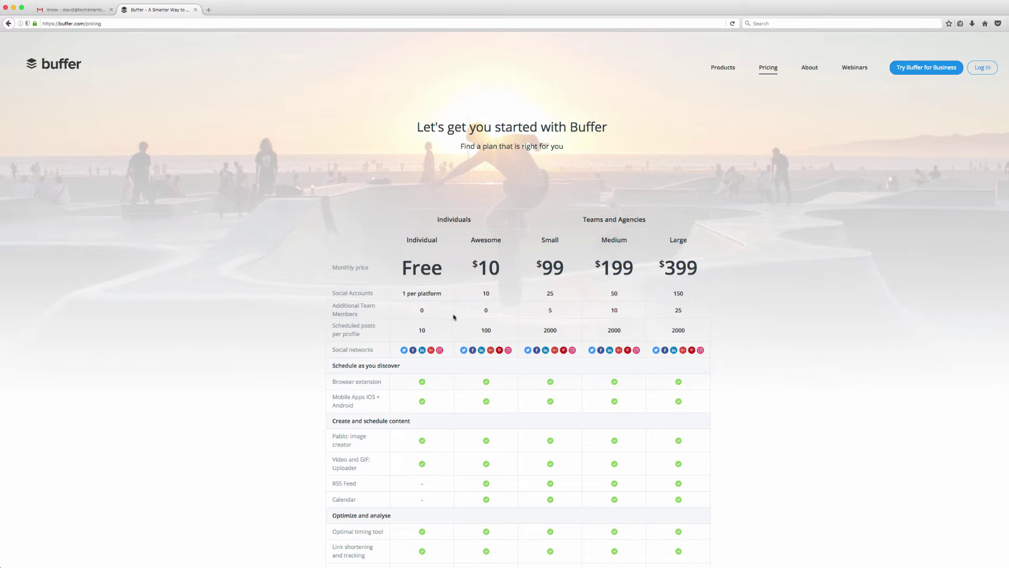
scroll(434, 353, "down", 3)
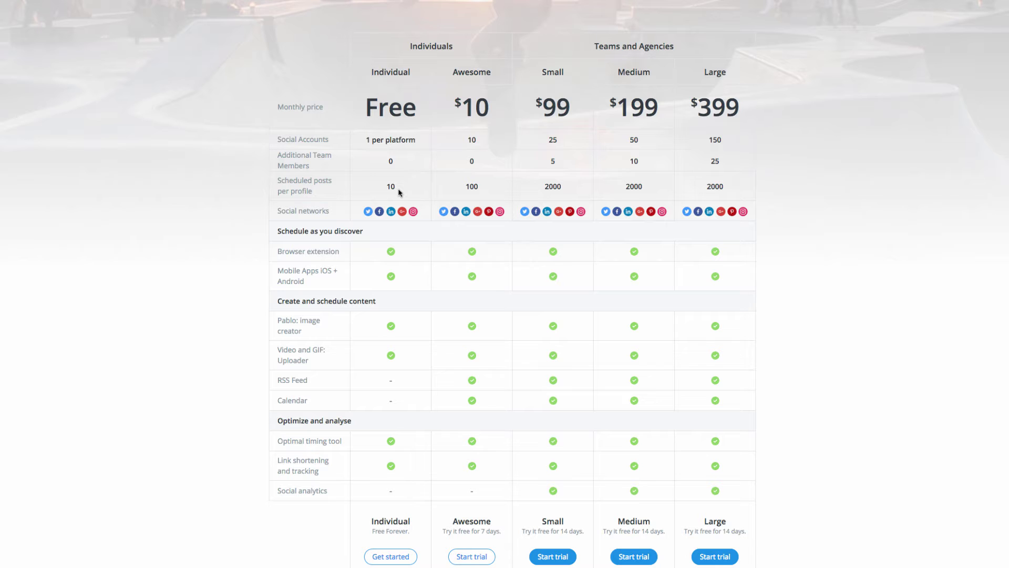
scroll(477, 206, "up", 3)
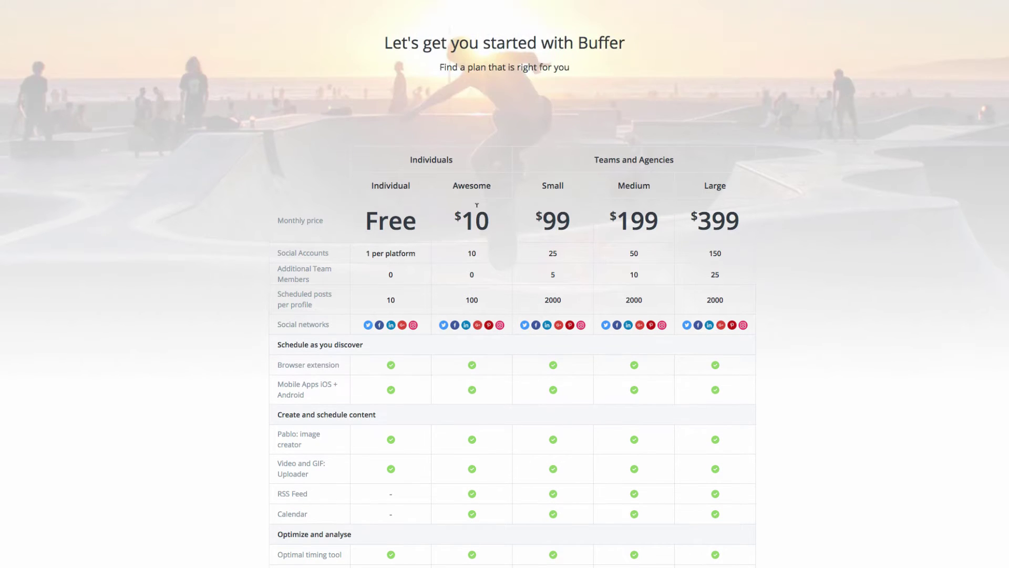
scroll(747, 315, "down", 8)
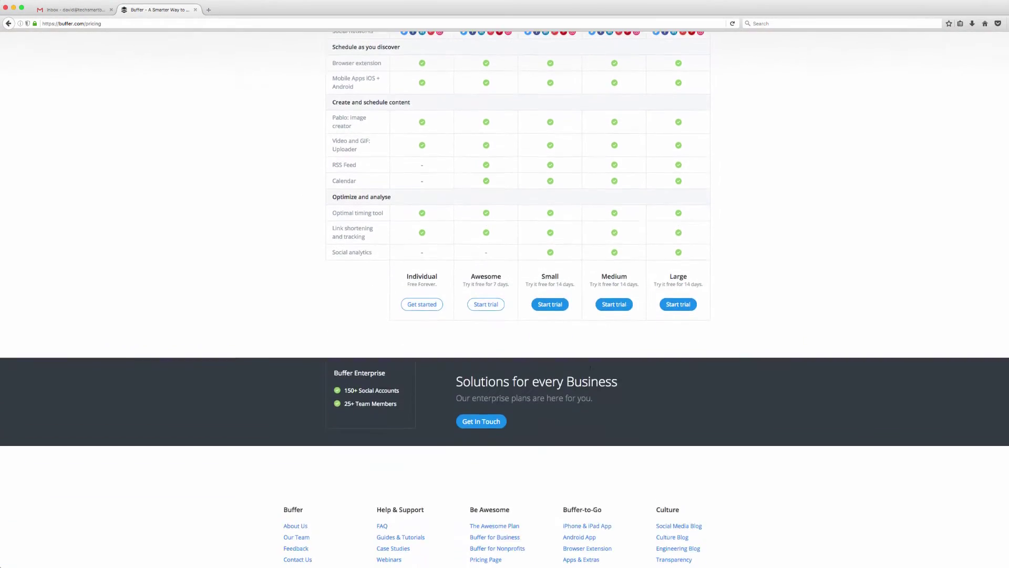
- Sign up for the free Individual plan with the account e-mail address and password
left_click(421, 260)
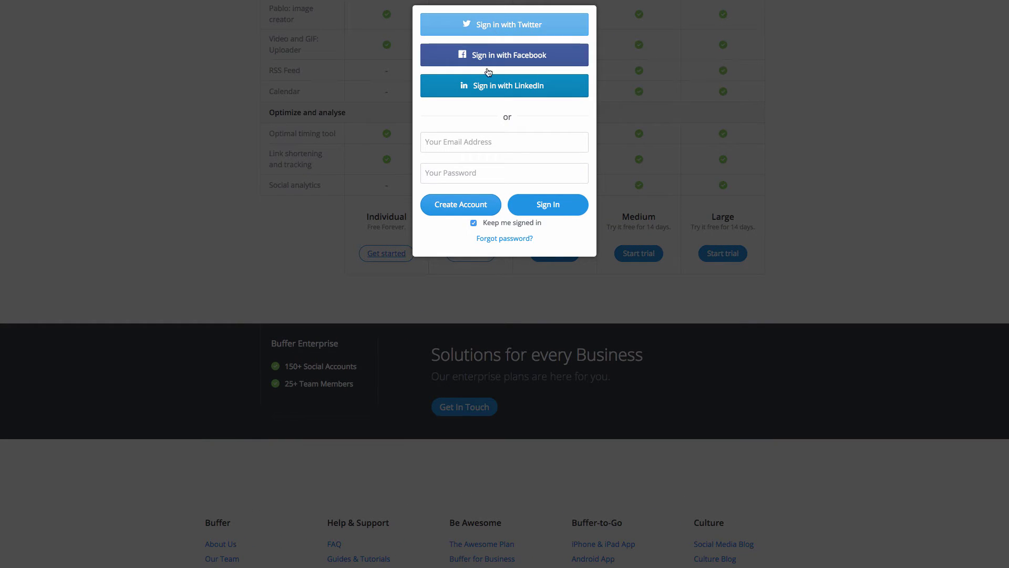
left_click(478, 142)
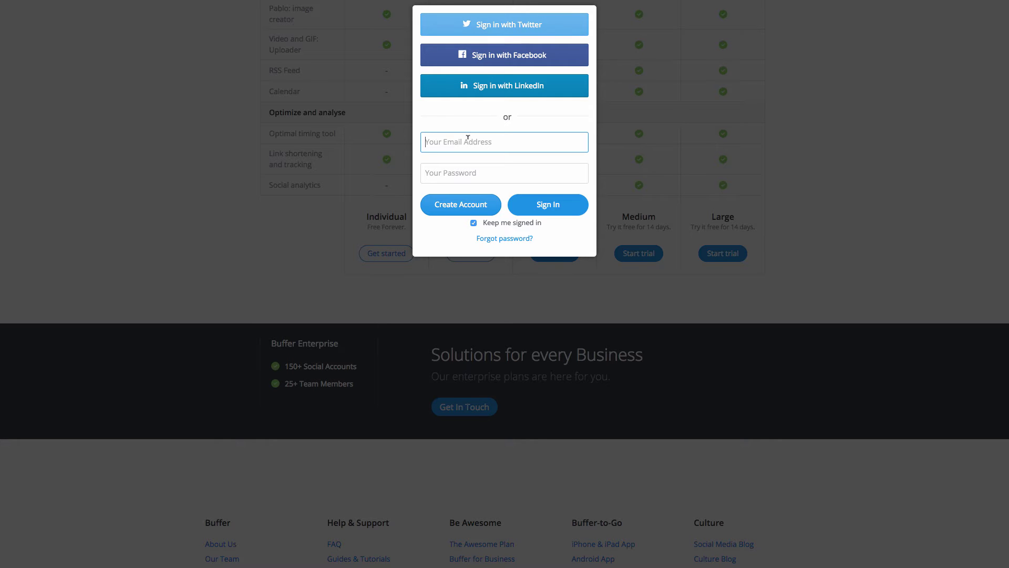
key("Tab")
type("•••")
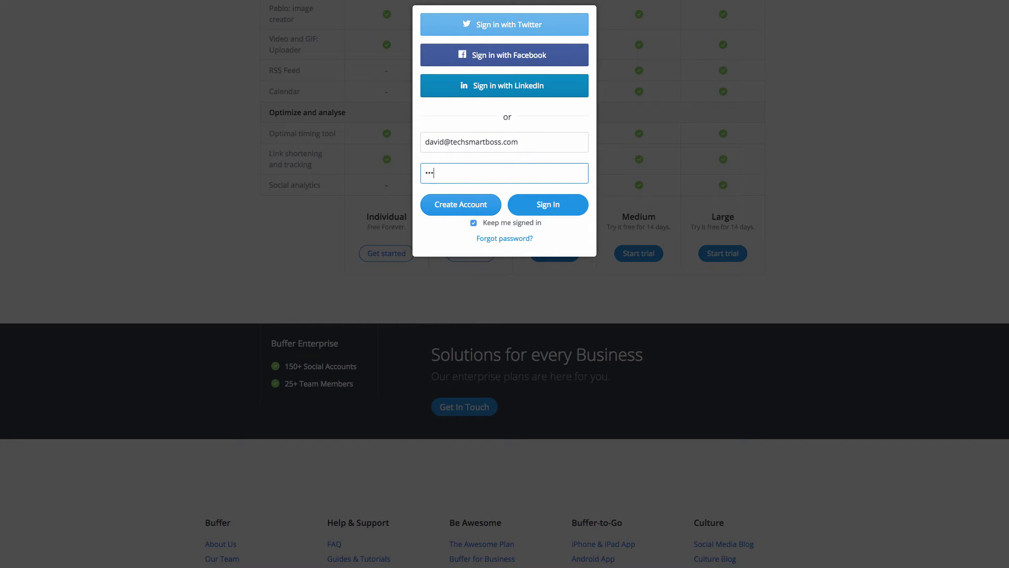
type("•••••••")
left_click(459, 206)
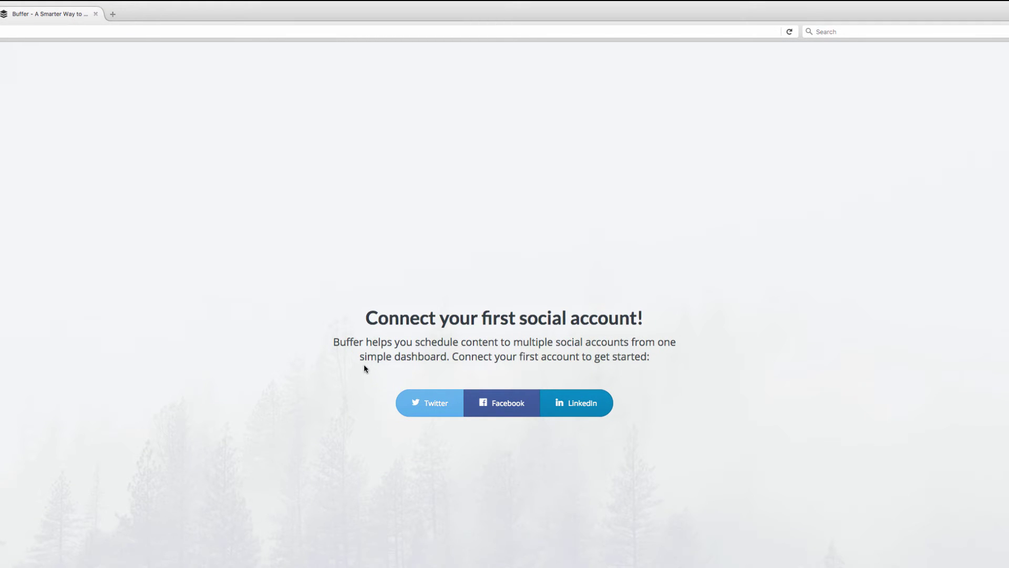
- Choose Twitter as the first social account to connect
left_click(424, 405)
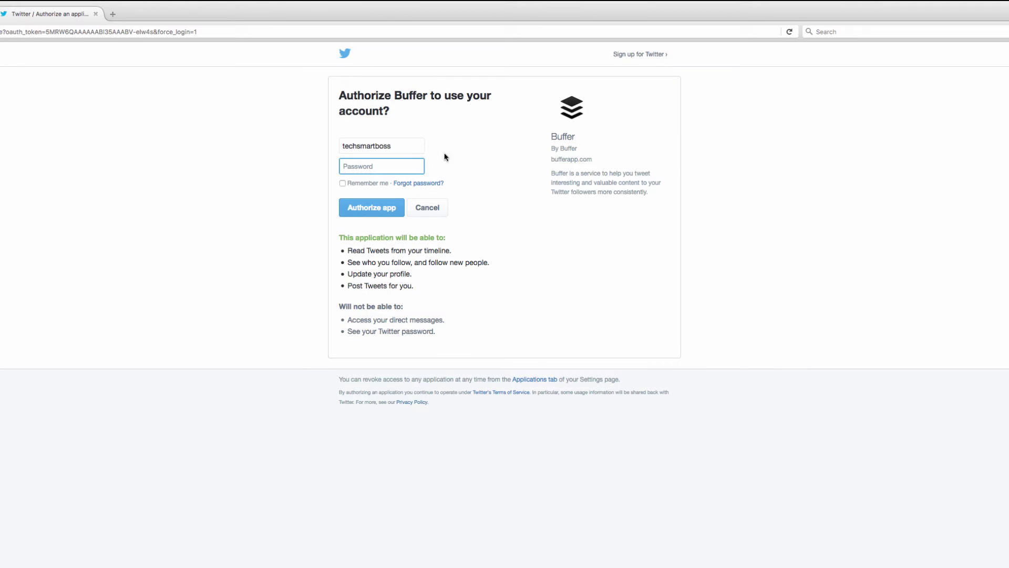
- Enter the Twitter password, tick Remember me, and authorize the Buffer app
left_click(368, 166)
key("BackSpace")
key("BackSpace")
key("BackSpace")
key("BackSpace")
key("BackSpace")
key("BackSpace")
key("BackSpace")
key("BackSpace")
left_click(342, 183)
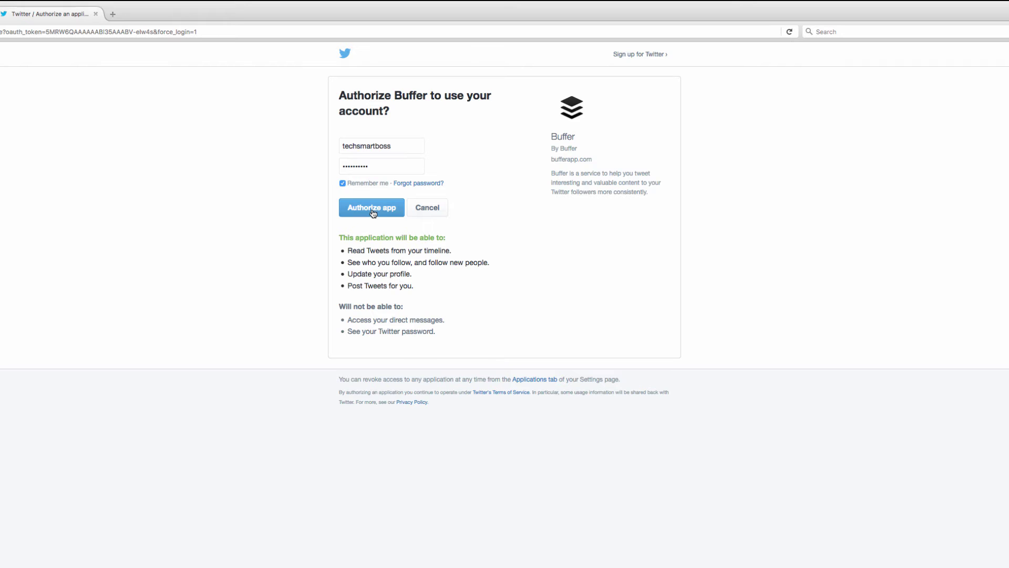
left_click(373, 211)
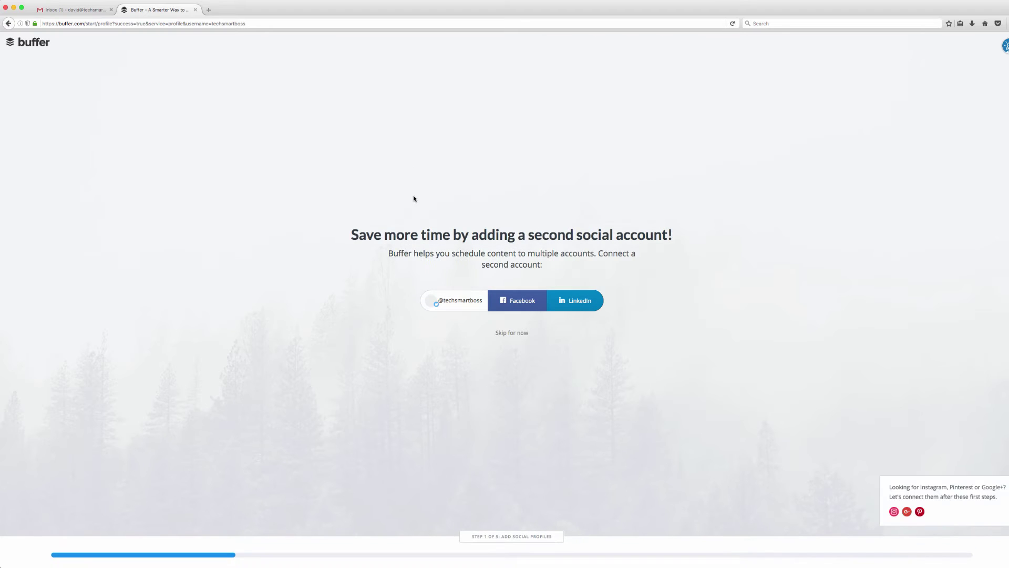
- Connect a Facebook page as the second account and proceed to schedule setup
left_click(518, 304)
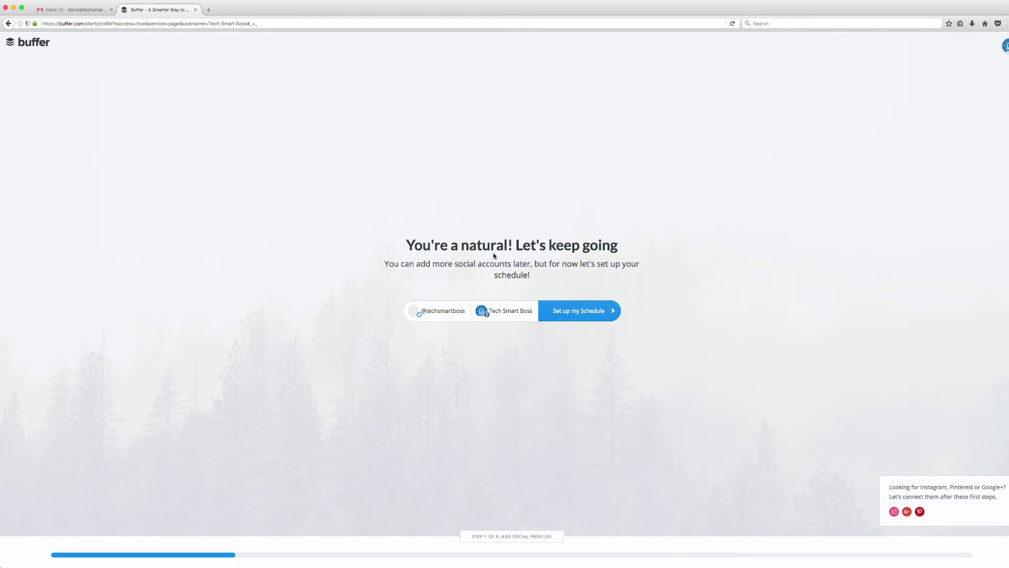
left_click(584, 312)
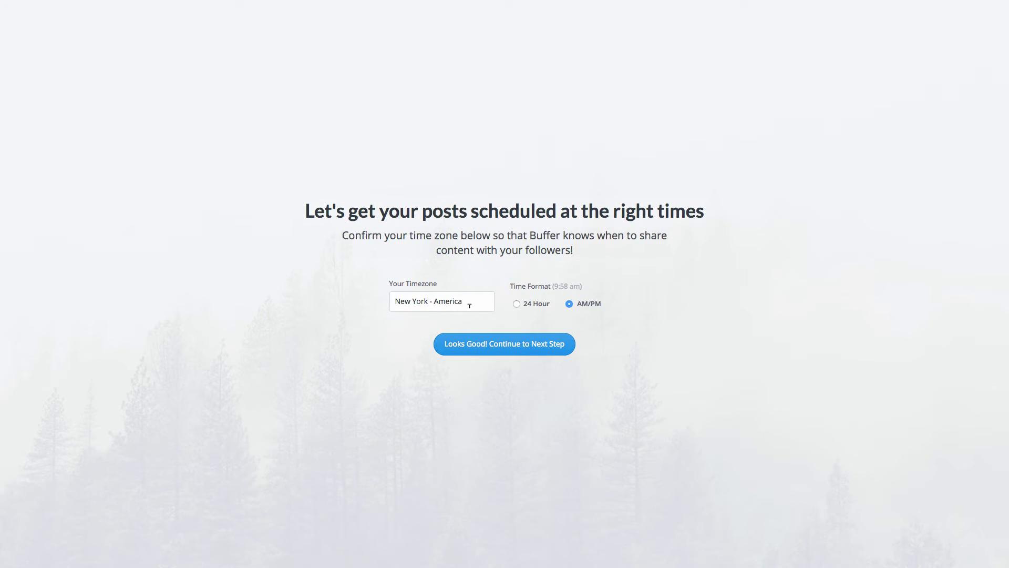
- Accept the New York - America timezone with AM/PM format and request optimal posting times
left_click(508, 346)
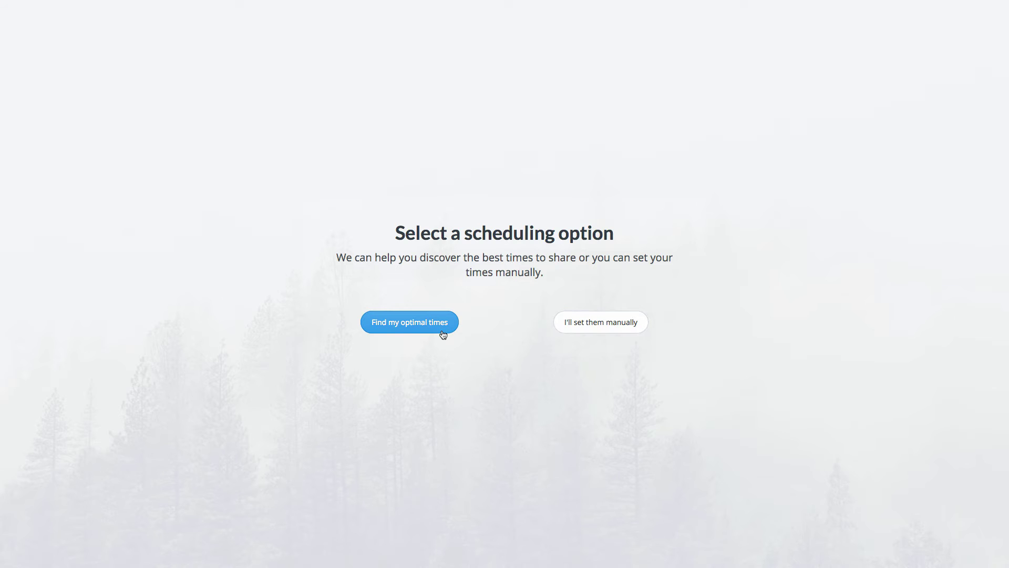
left_click(402, 326)
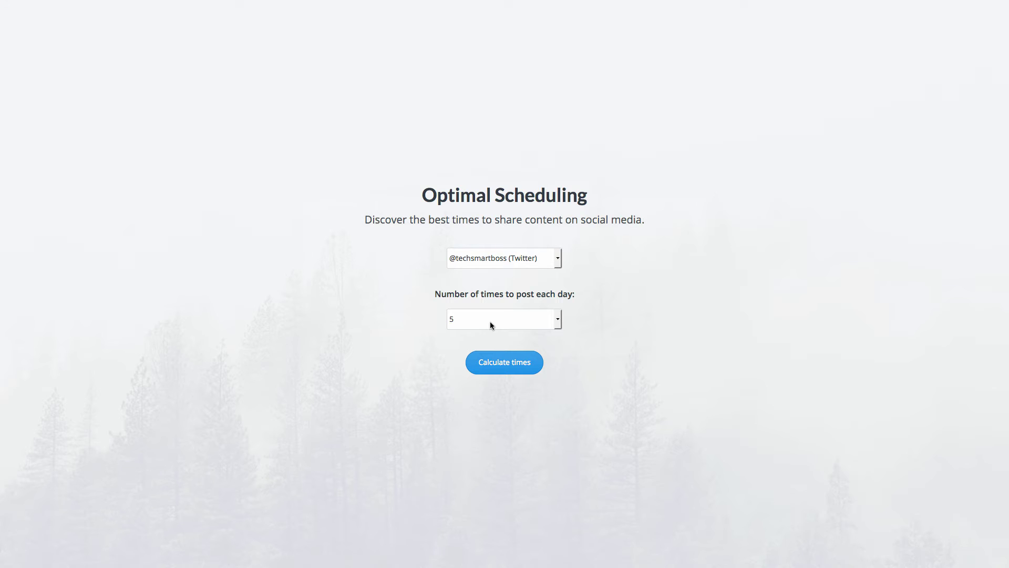
- Set the number of Twitter posts per day to 3
left_click(558, 320)
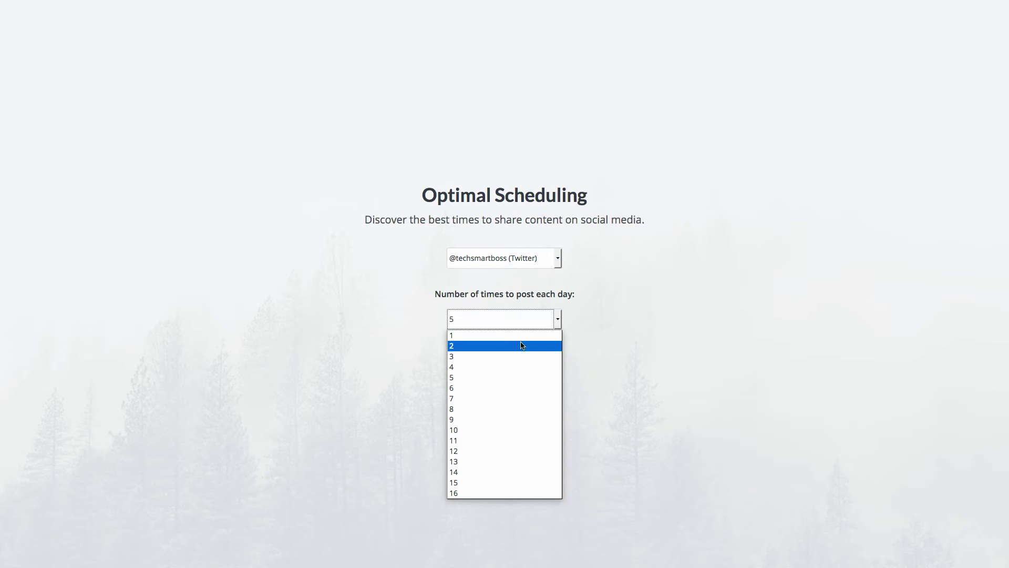
left_click(504, 357)
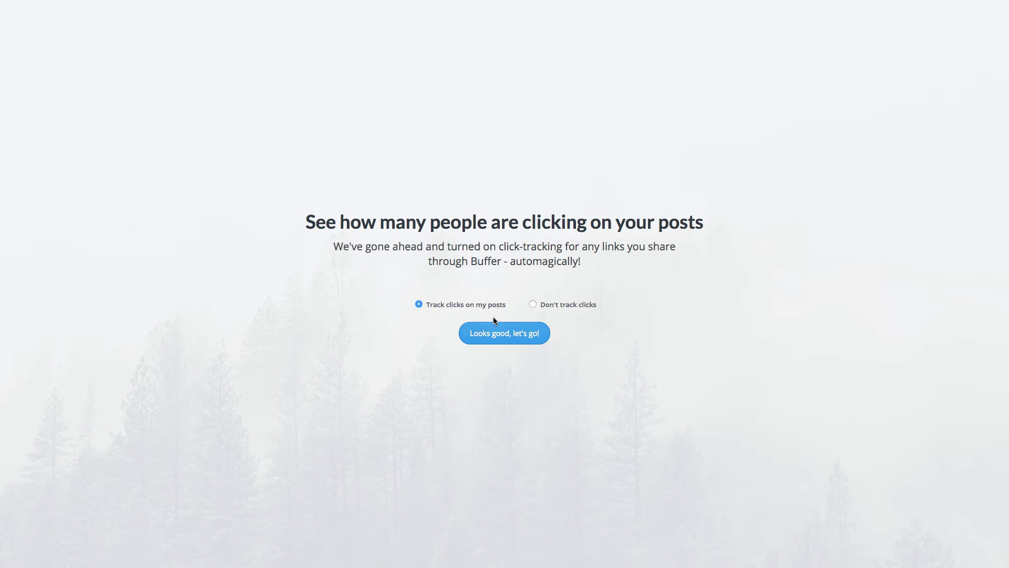
- Keep Track clicks on, finish onboarding, and go to the Buffer dashboard
left_click(501, 336)
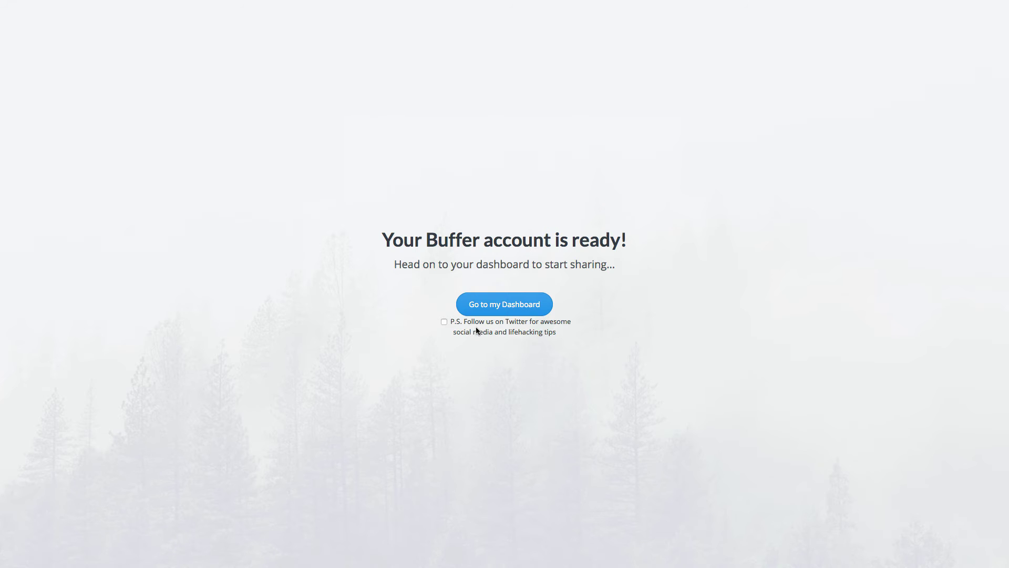
left_click(510, 307)
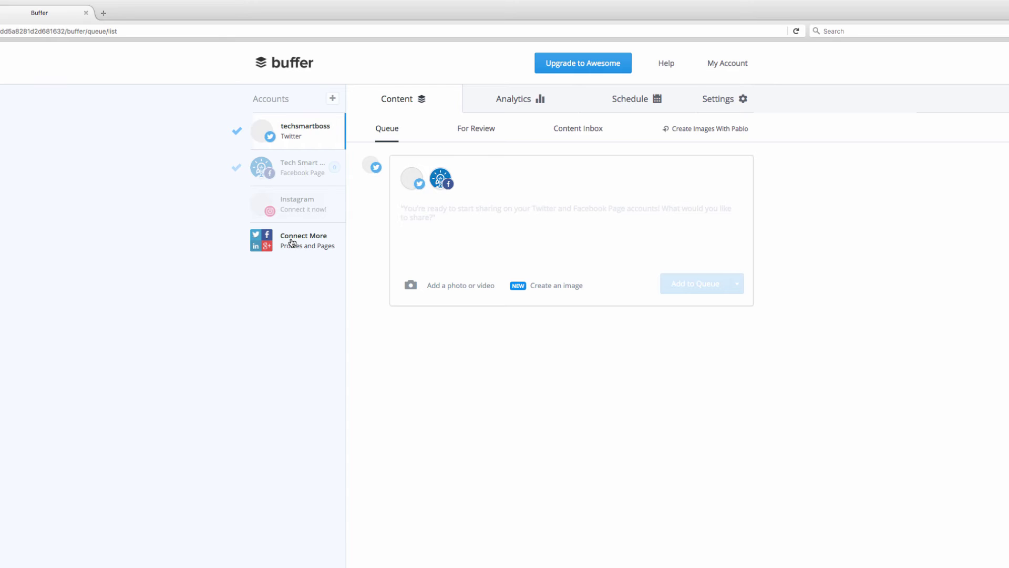
- Connect the Tech Smart Boss Google+ page after allowing Buffer access to the Google account
scroll(292, 242, "down", 1)
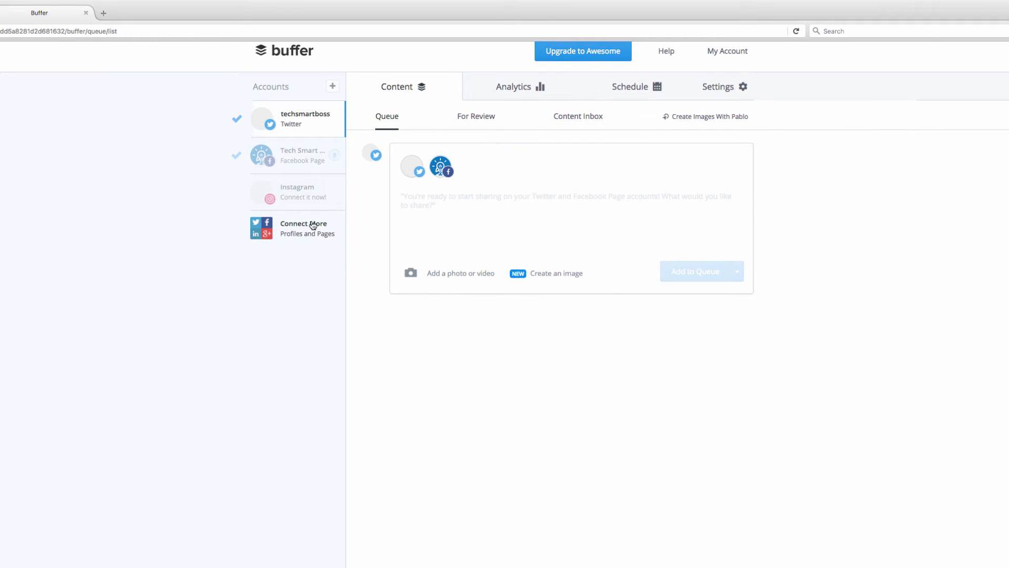
left_click(297, 229)
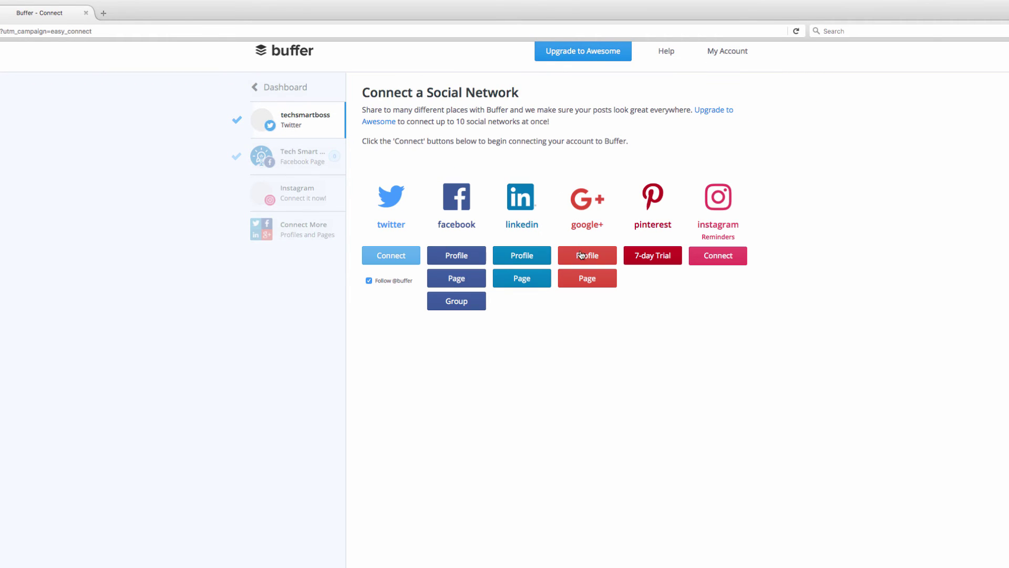
left_click(591, 285)
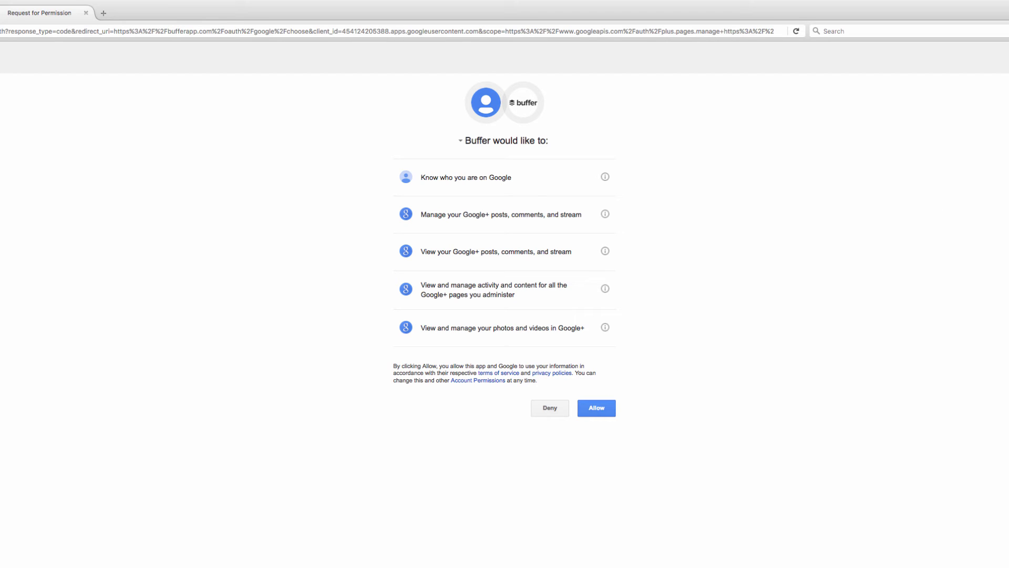
left_click(598, 412)
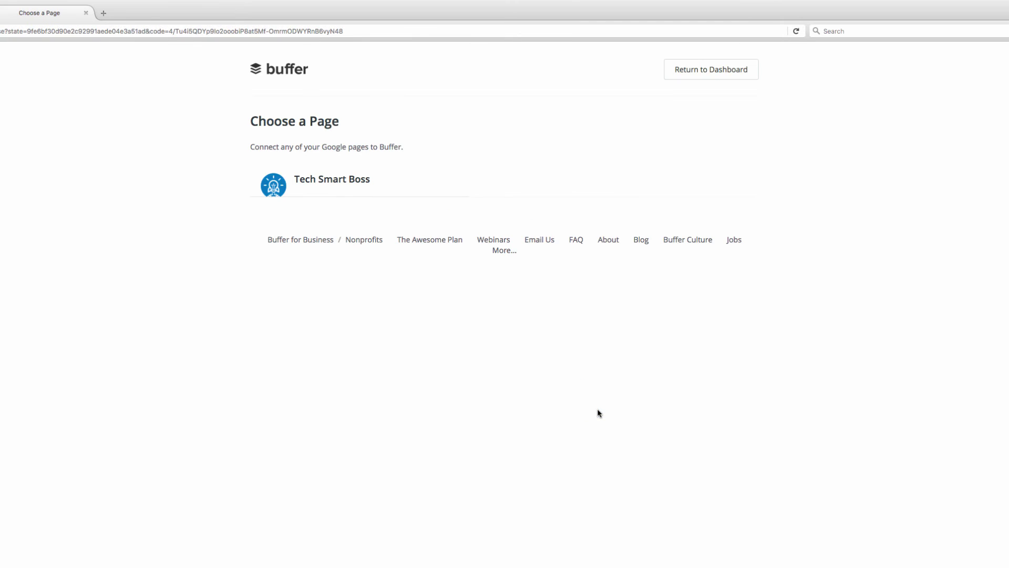
left_click(320, 183)
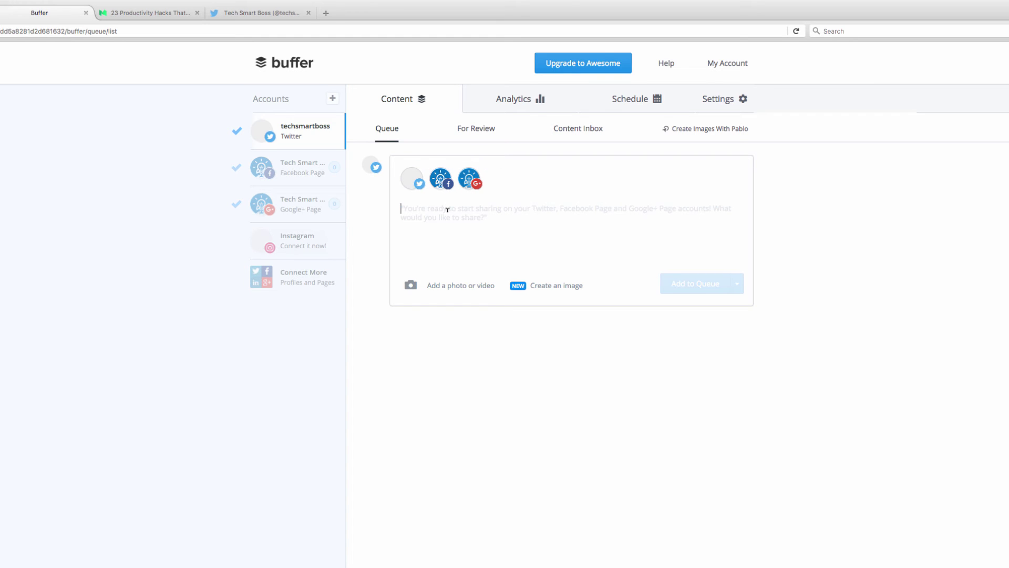
- Paste the productivity-hacks post with its link, deselect Twitter, and queue it for Facebook and Google+
key("super+v")
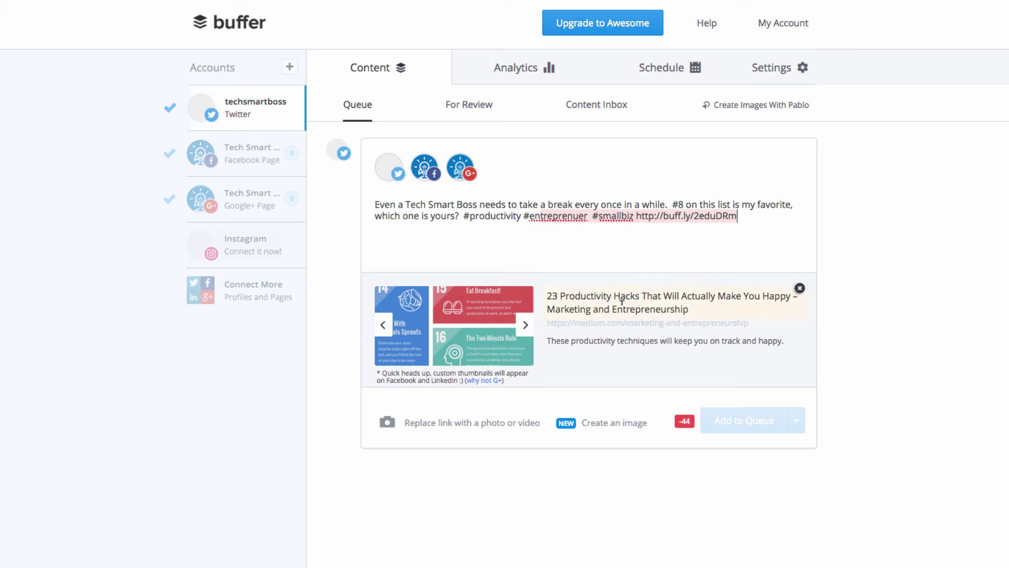
mouse_move(447, 353)
left_click(393, 174)
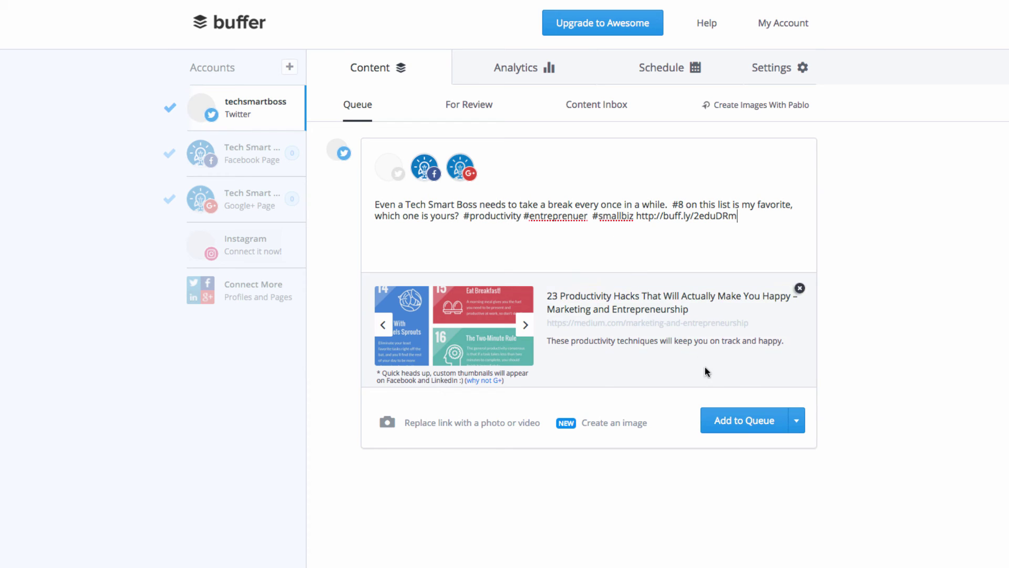
left_click(750, 430)
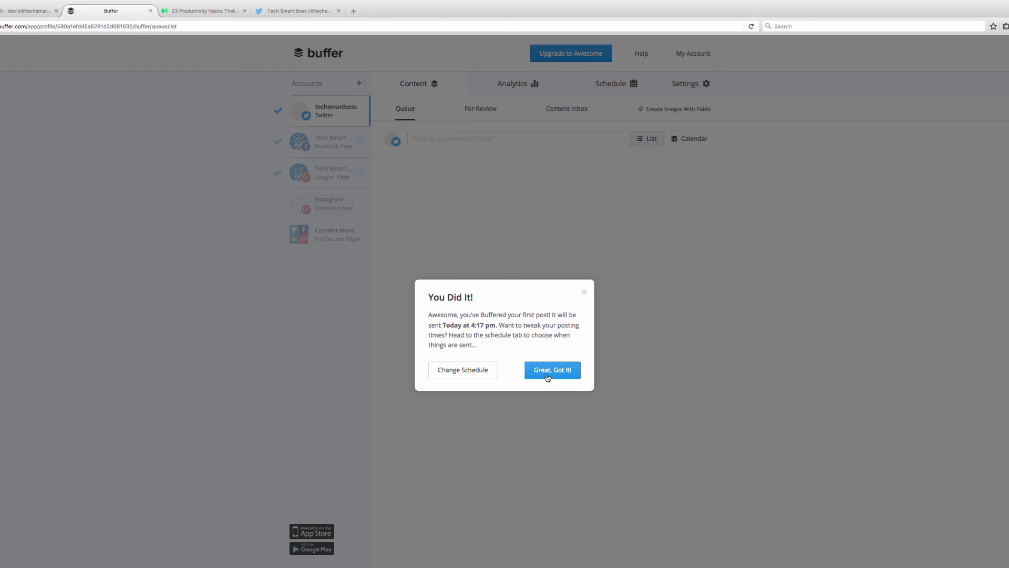
- Dismiss the first-post confirmation and paste the post text into a new composer
left_click(546, 373)
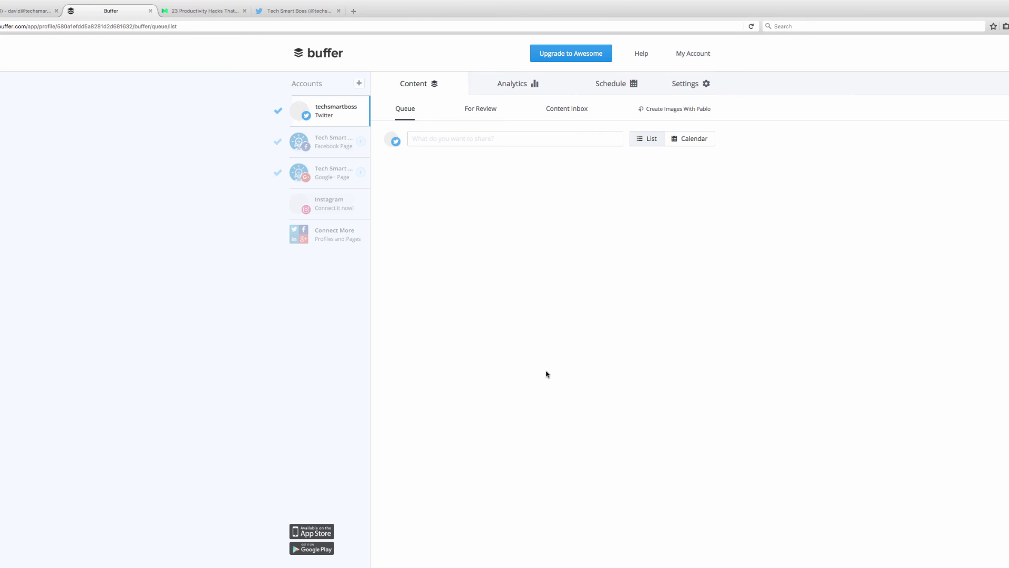
left_click(455, 139)
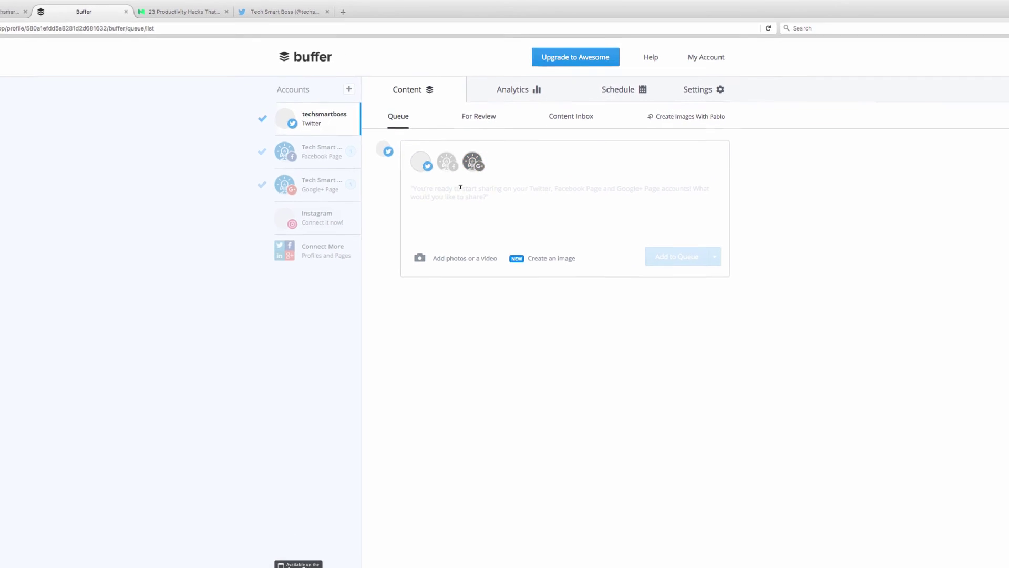
type("Even a Tech Smart Boss needs to take a break every once in a while.  #8 on this list is my favorite, which one is yours? #productivity #entreprenuer  #smallbiz http://buff.ly/2eduDRm")
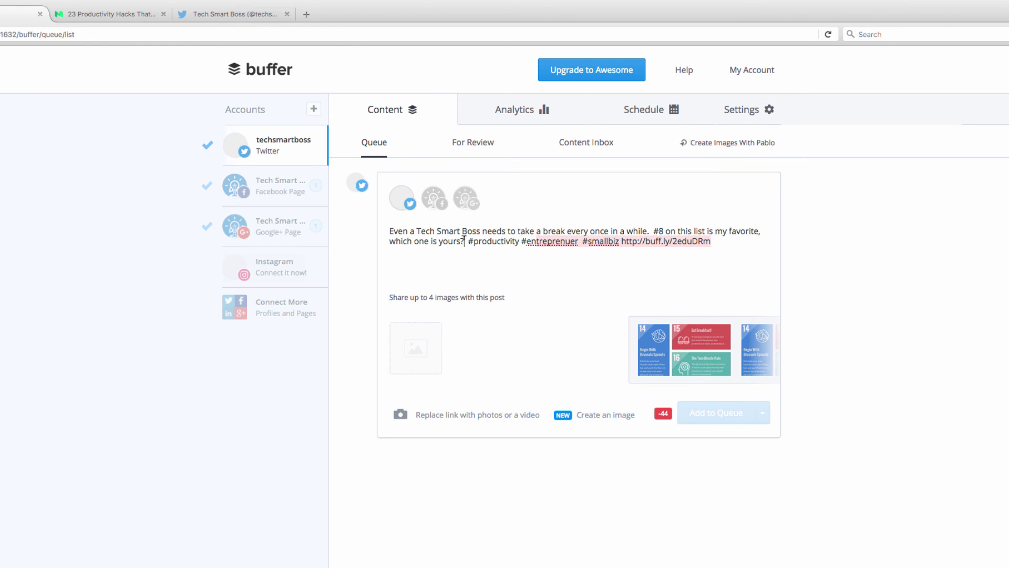
- Delete the closing question and the #8 sentence, then attach the suggested infographic image
left_click_drag(465, 239, 756, 228)
key("BackSpace")
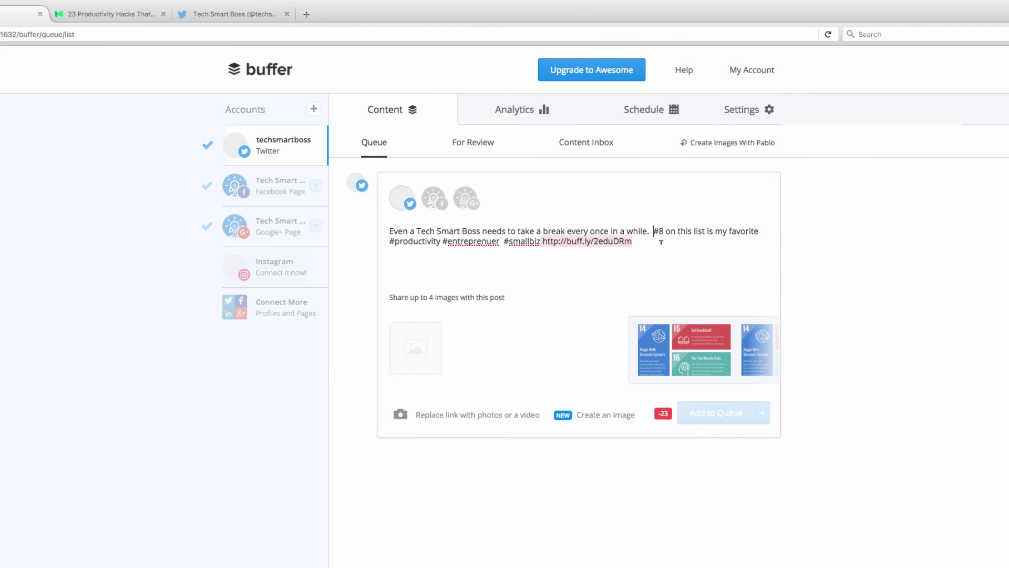
left_click(652, 229)
left_click_drag(653, 230, 760, 232)
key("BackSpace")
key("BackSpace")
key("BackSpace")
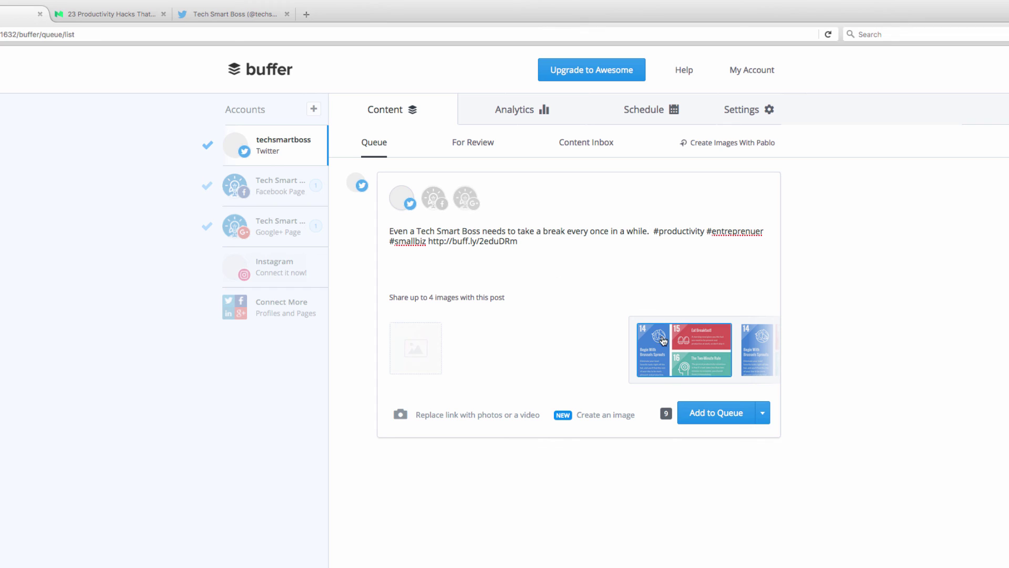
left_click(724, 359)
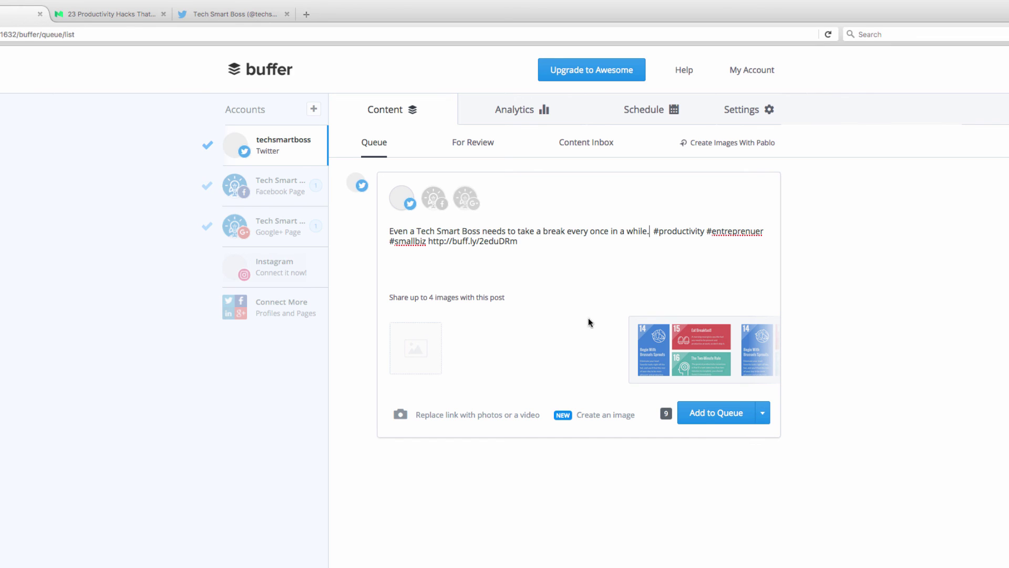
- Queue the shortened tweet to Twitter for 1:08 pm, then view the Facebook and Google+ page queues
left_click(714, 415)
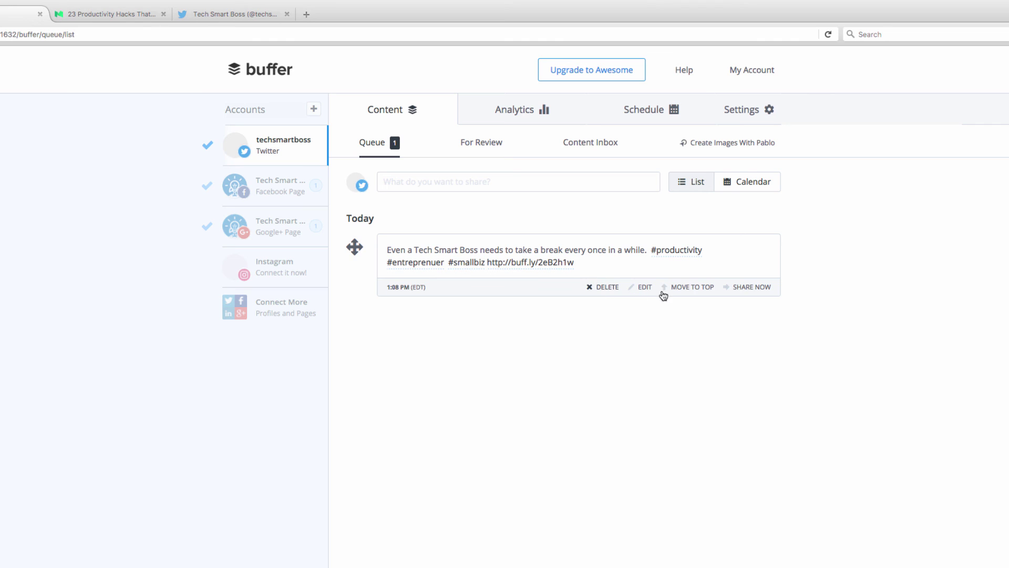
mouse_move(396, 289)
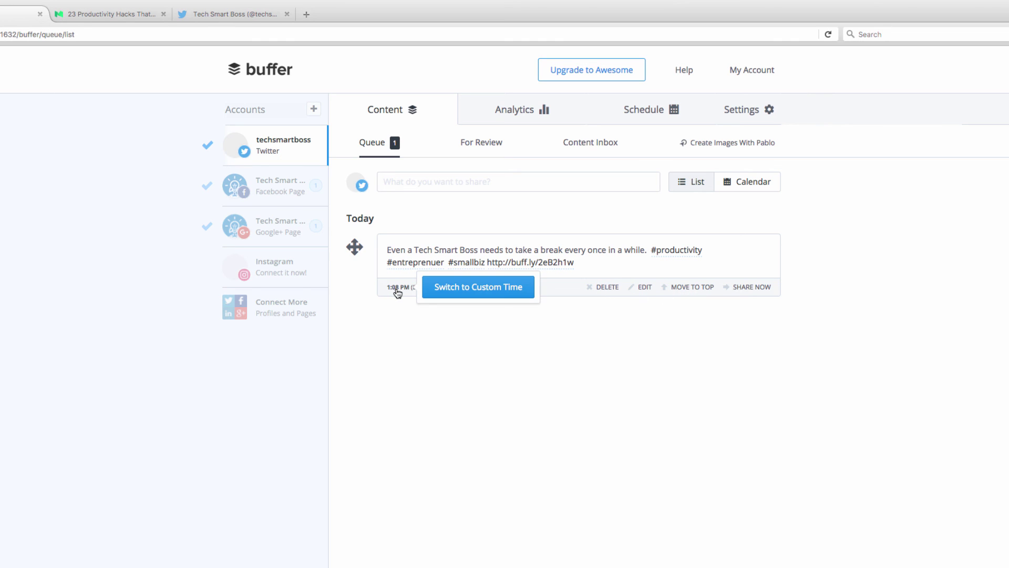
left_click(268, 192)
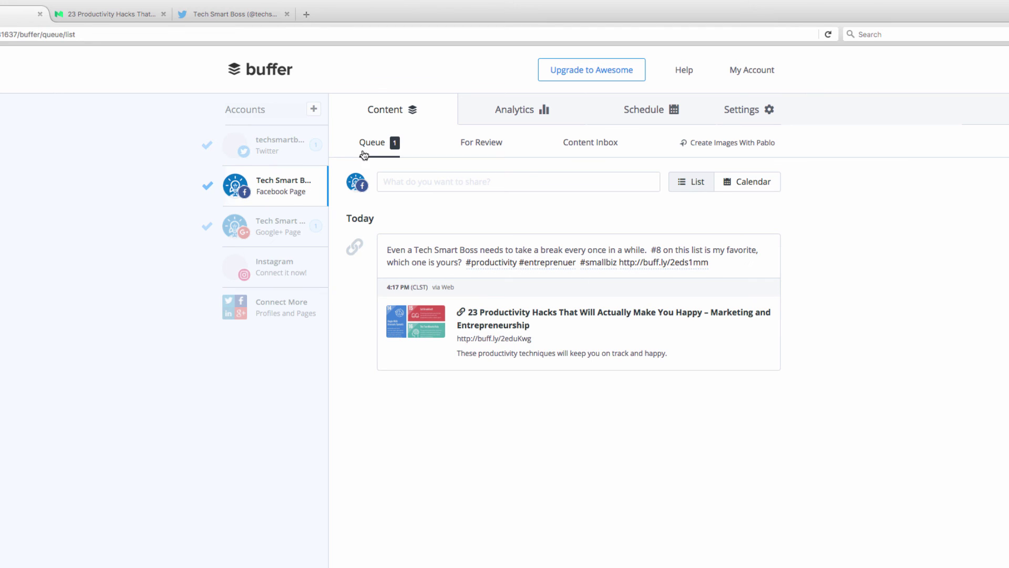
left_click(268, 226)
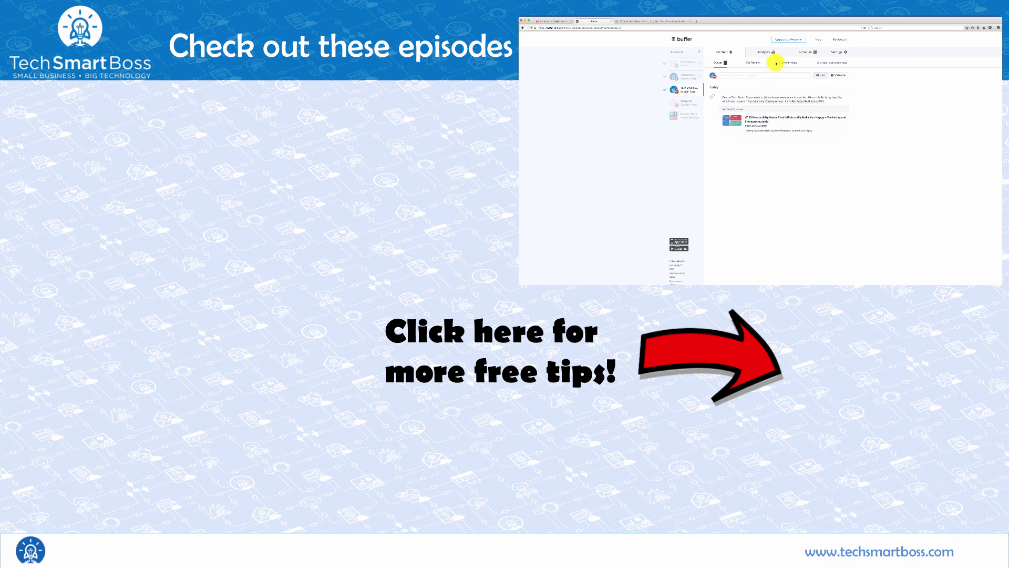
- Switch back to the techsmartboss Twitter queue showing the 1:08 pm tweet
left_click(686, 64)
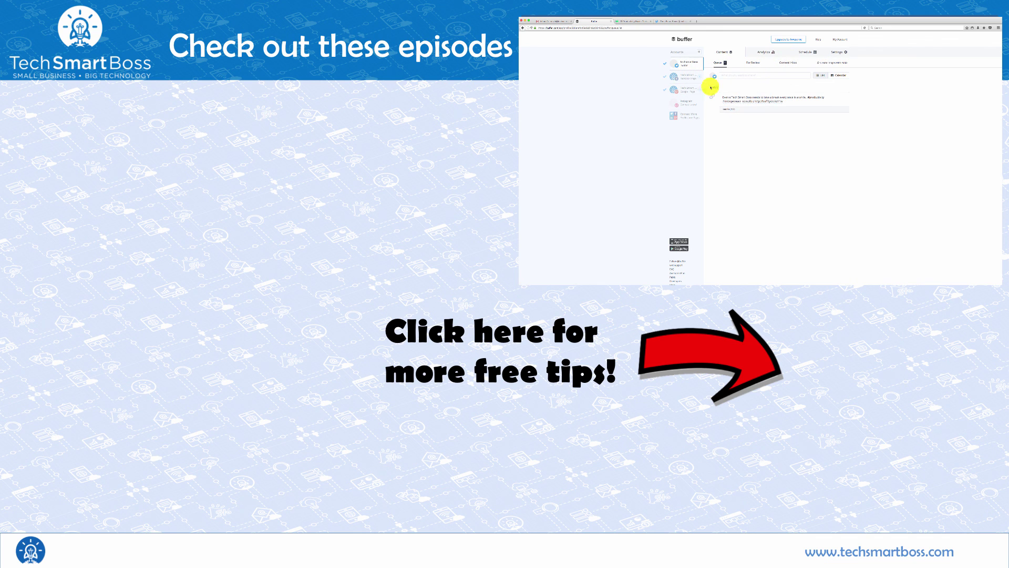